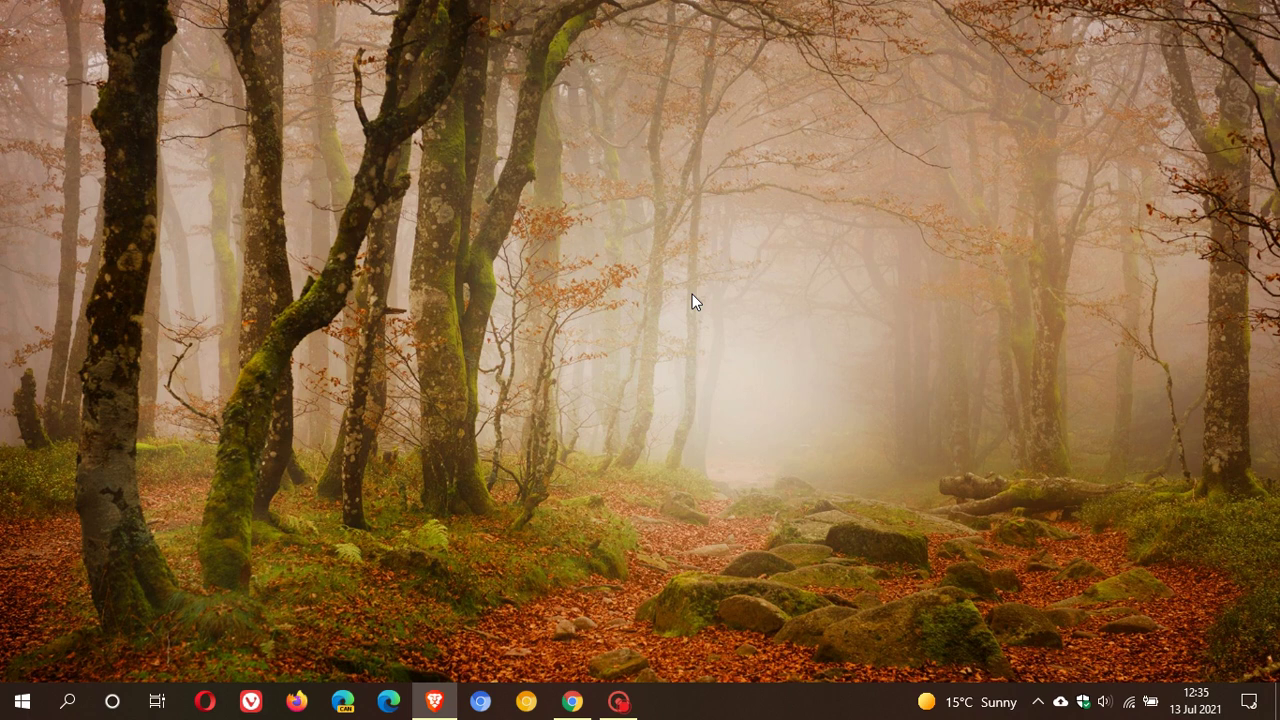
Open Backup and Sync Preferences from the tray icon to see My Laptop's backed-up folders.
{"action": "left_click", "coordinate": [1061, 700]}
{"action": "left_click", "coordinate": [1259, 630]}
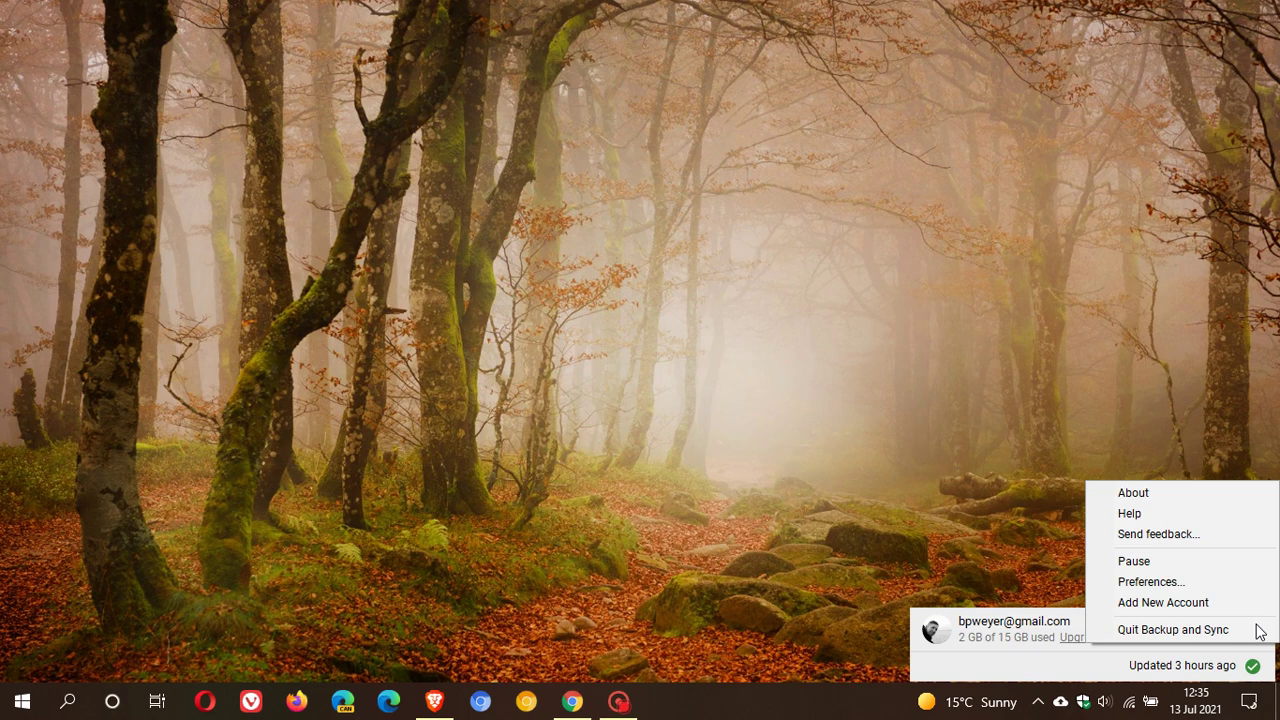
{"action": "left_click", "coordinate": [1217, 582]}
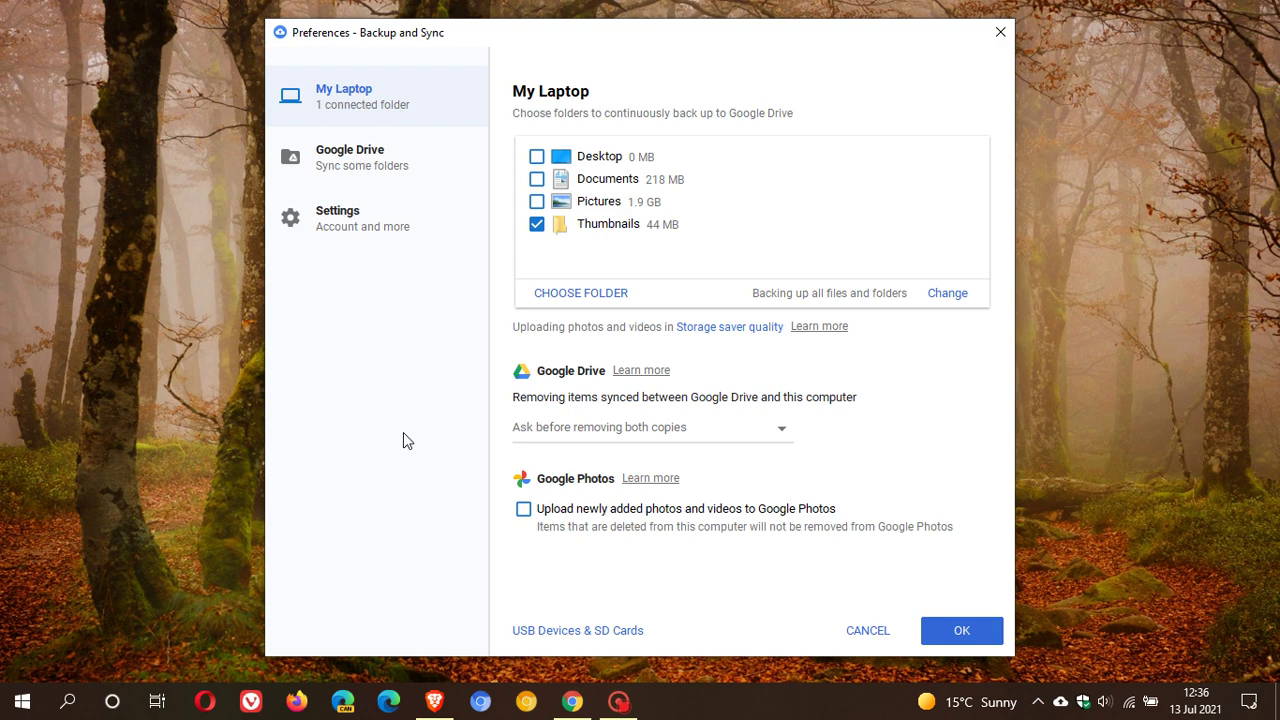
Scroll the Drive for desktop post to its Preferences screenshot and compare with Backup and Sync.
{"action": "left_click", "coordinate": [572, 701]}
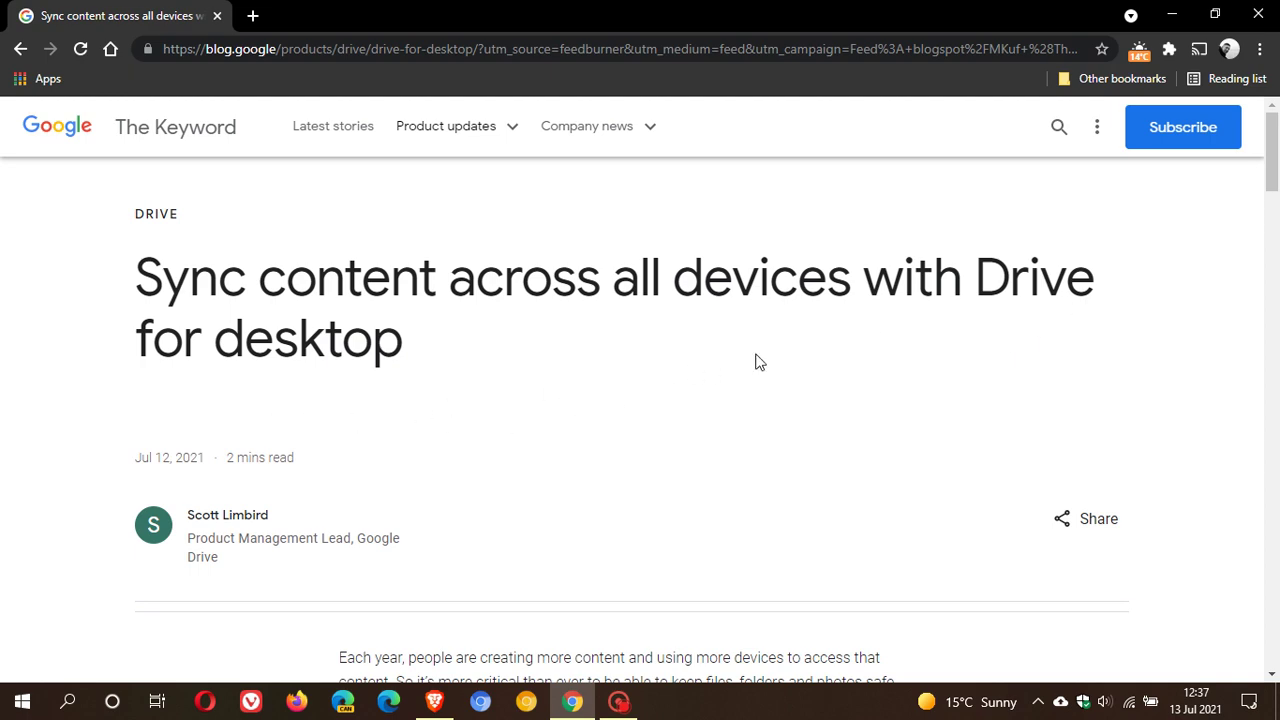
{"action": "scroll", "coordinate": [511, 350], "scroll_direction": "down", "scroll_amount": 2}
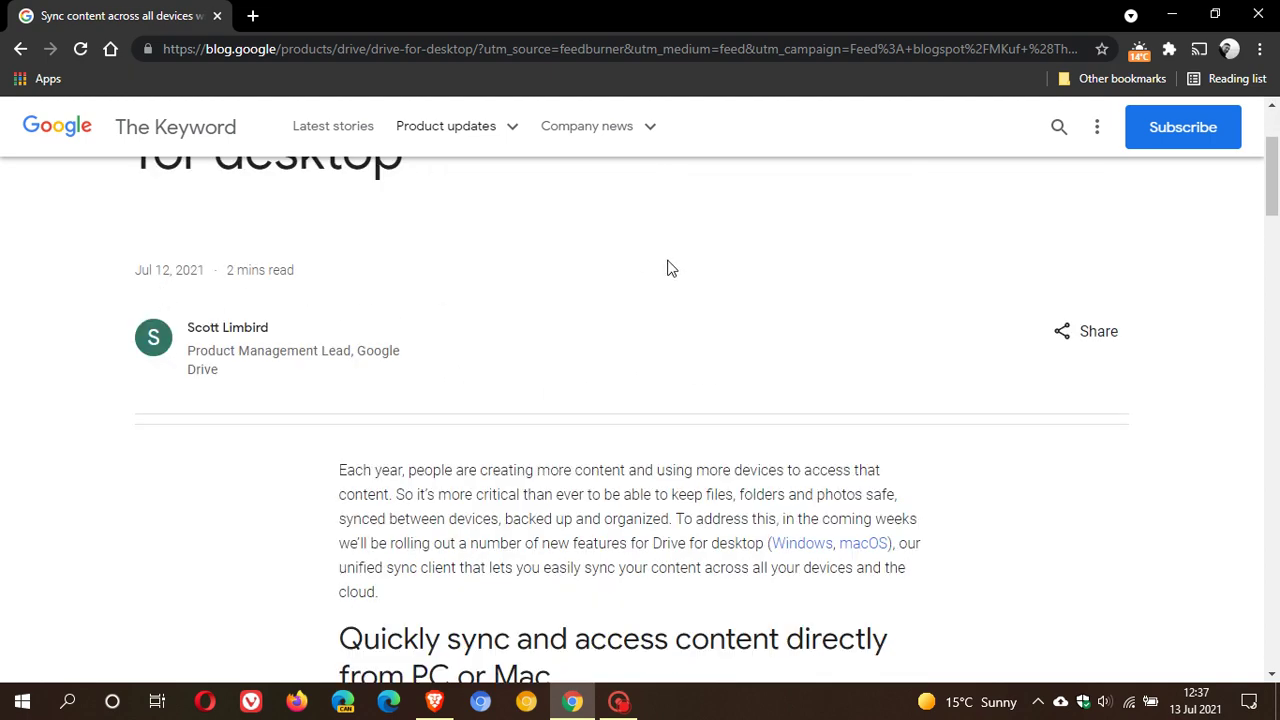
{"action": "scroll", "coordinate": [812, 276], "scroll_direction": "down", "scroll_amount": 6}
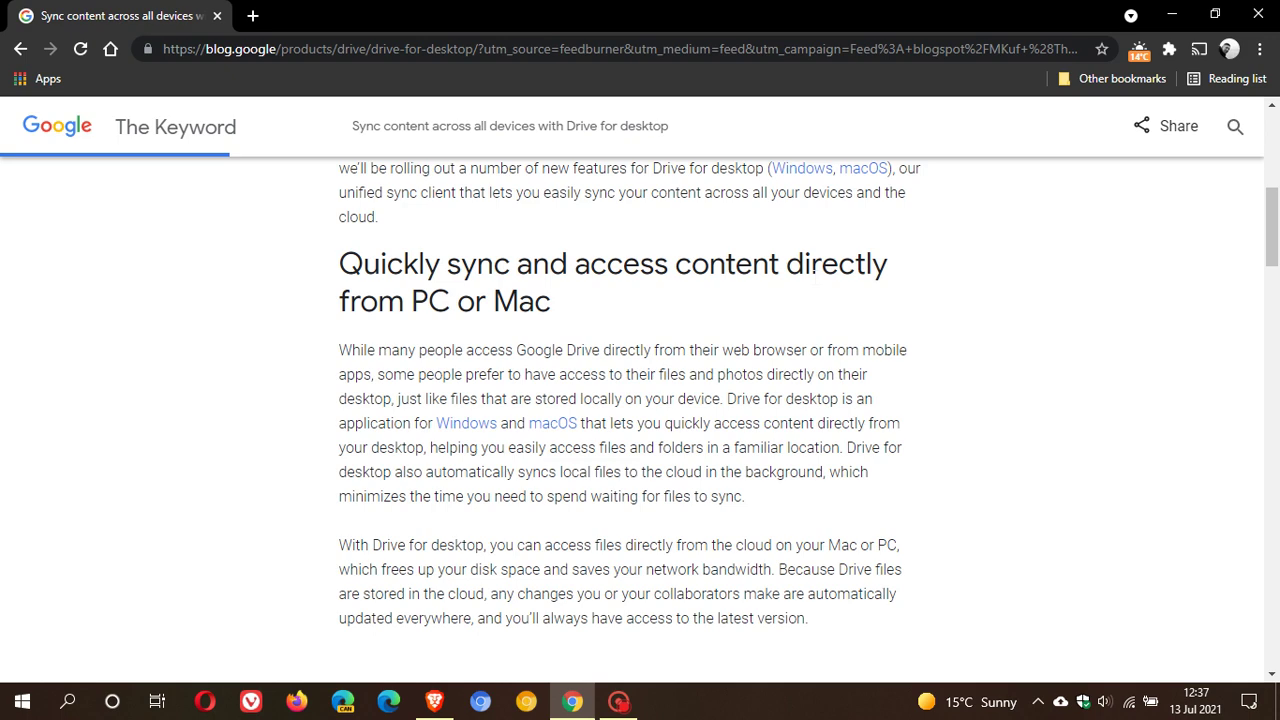
{"action": "scroll", "coordinate": [817, 285], "scroll_direction": "down", "scroll_amount": 1}
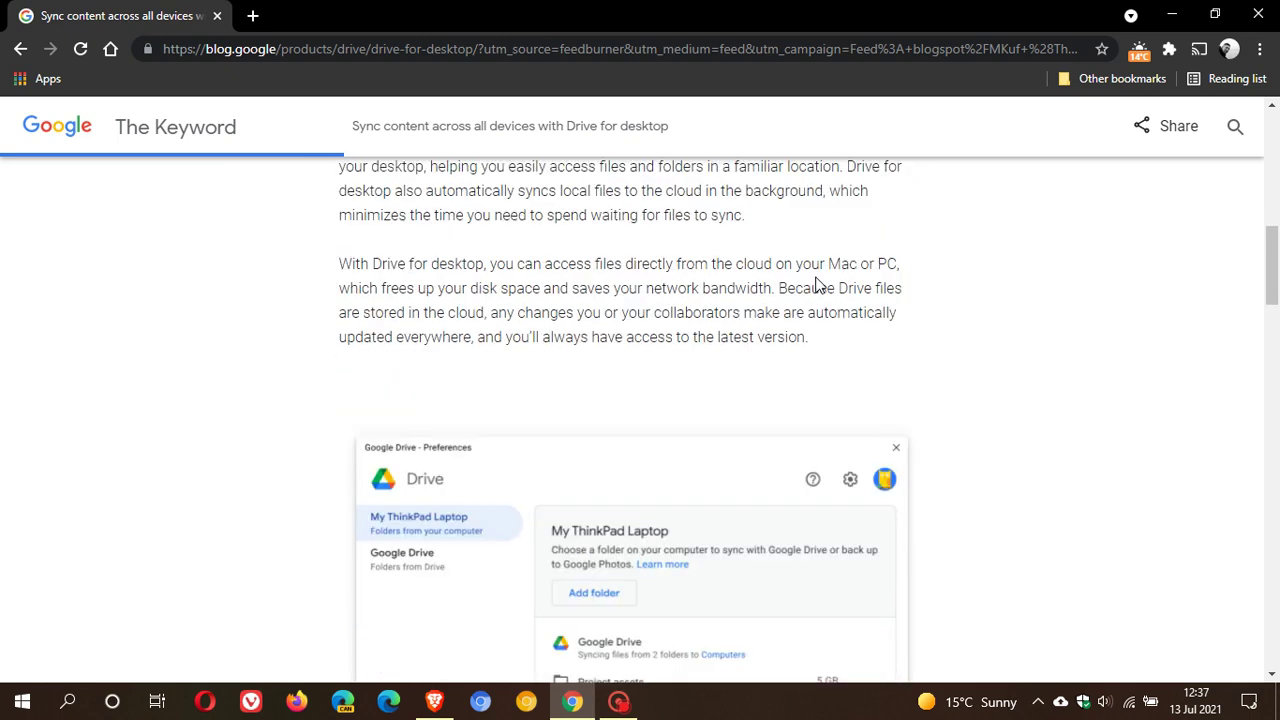
{"action": "scroll", "coordinate": [816, 285], "scroll_direction": "down", "scroll_amount": 3}
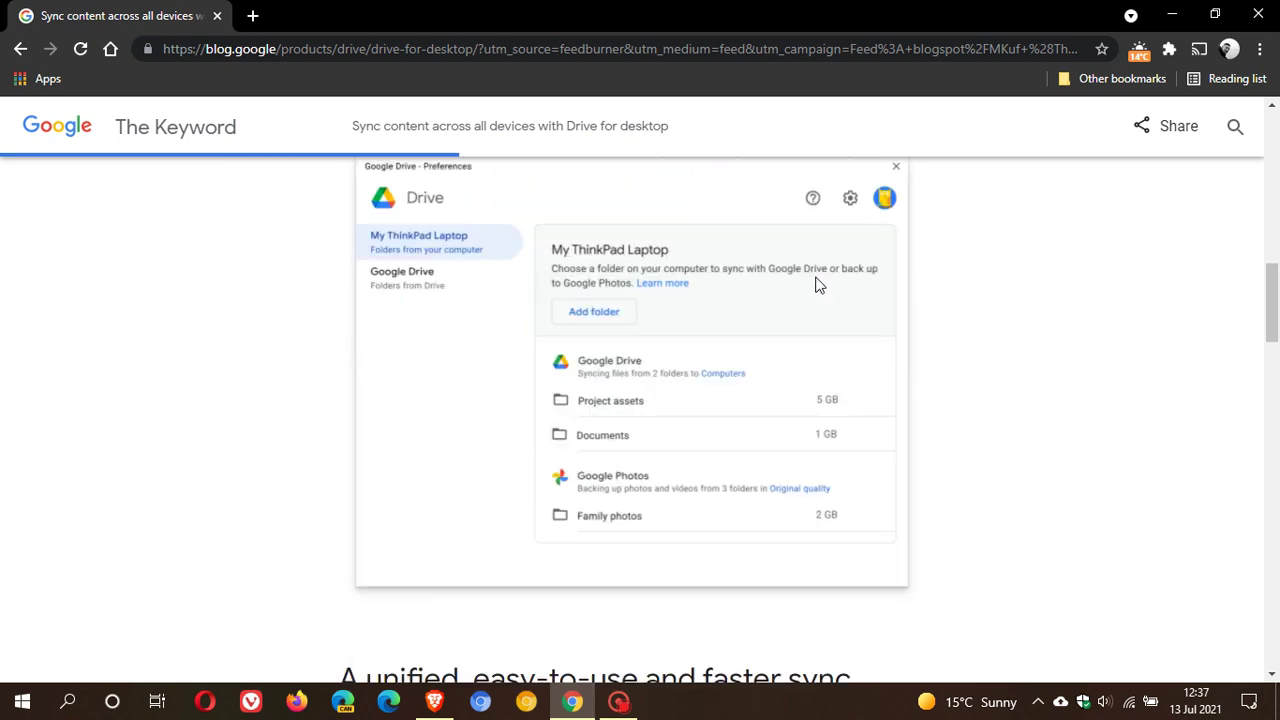
{"action": "scroll", "coordinate": [510, 378], "scroll_direction": "up", "scroll_amount": 1}
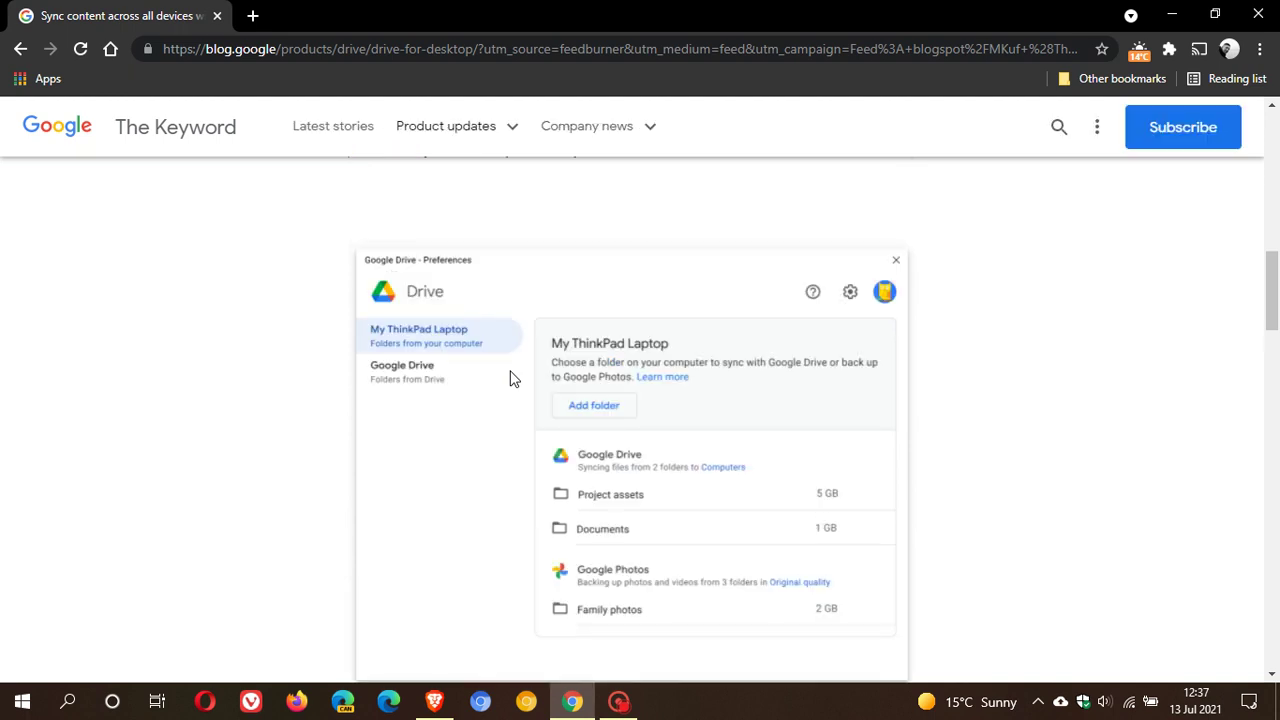
{"action": "scroll", "coordinate": [514, 376], "scroll_direction": "down", "scroll_amount": 1}
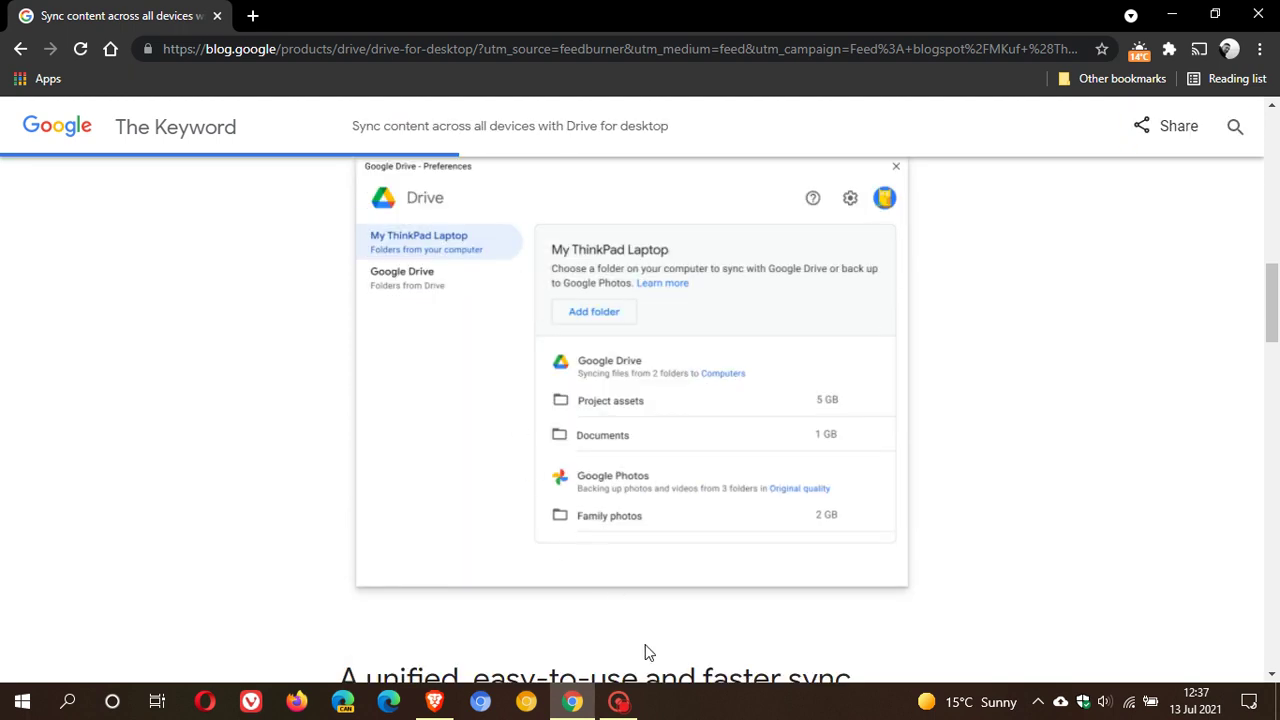
{"action": "left_click", "coordinate": [572, 702]}
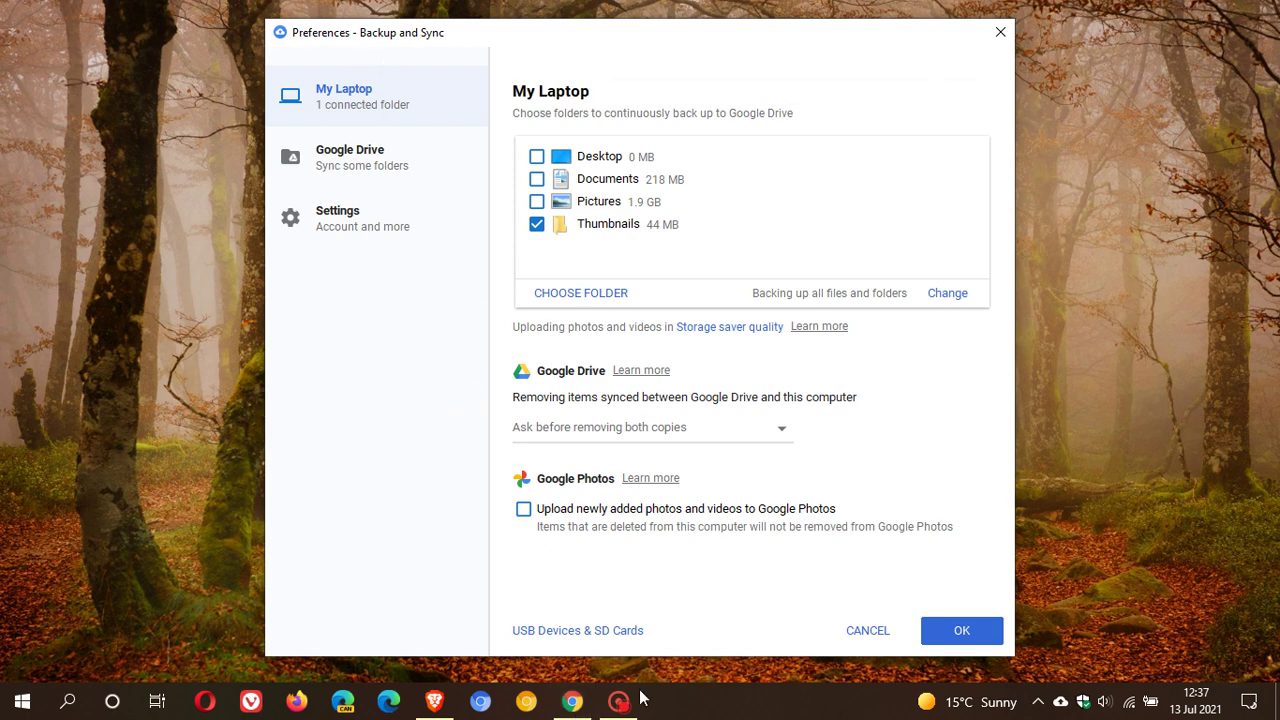
{"action": "left_click", "coordinate": [572, 702]}
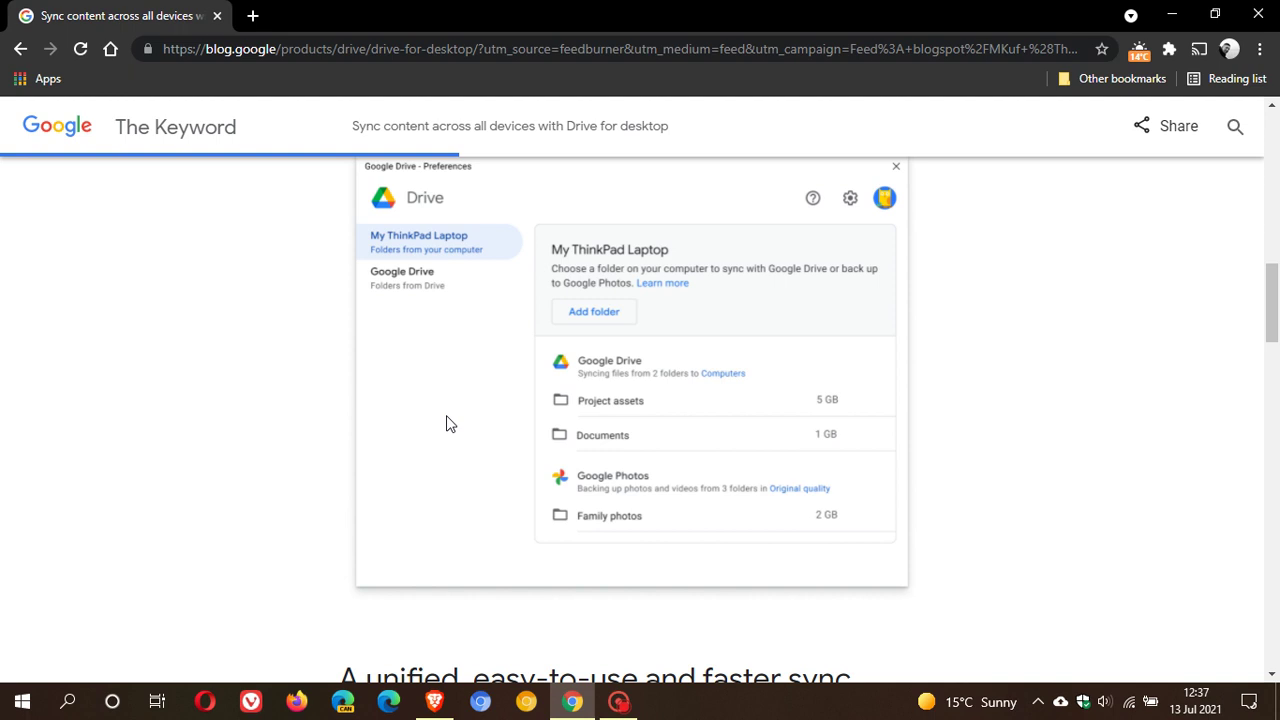
Highlight from 'Now, we're unifying' through the third feature bullet of the 'A unified…' section.
{"action": "scroll", "coordinate": [446, 423], "scroll_direction": "up", "scroll_amount": 1}
{"action": "scroll", "coordinate": [446, 423], "scroll_direction": "down", "scroll_amount": 1}
{"action": "scroll", "coordinate": [680, 394], "scroll_direction": "down", "scroll_amount": 4}
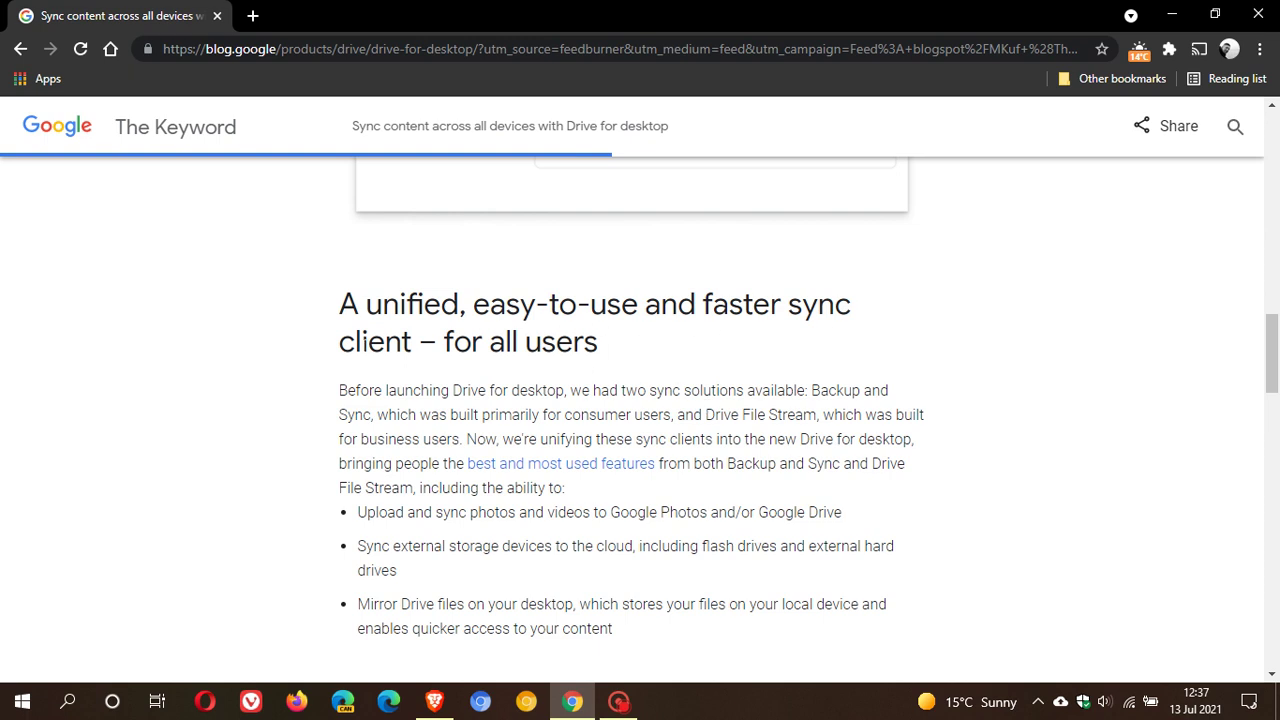
{"action": "scroll", "coordinate": [628, 347], "scroll_direction": "down", "scroll_amount": 1}
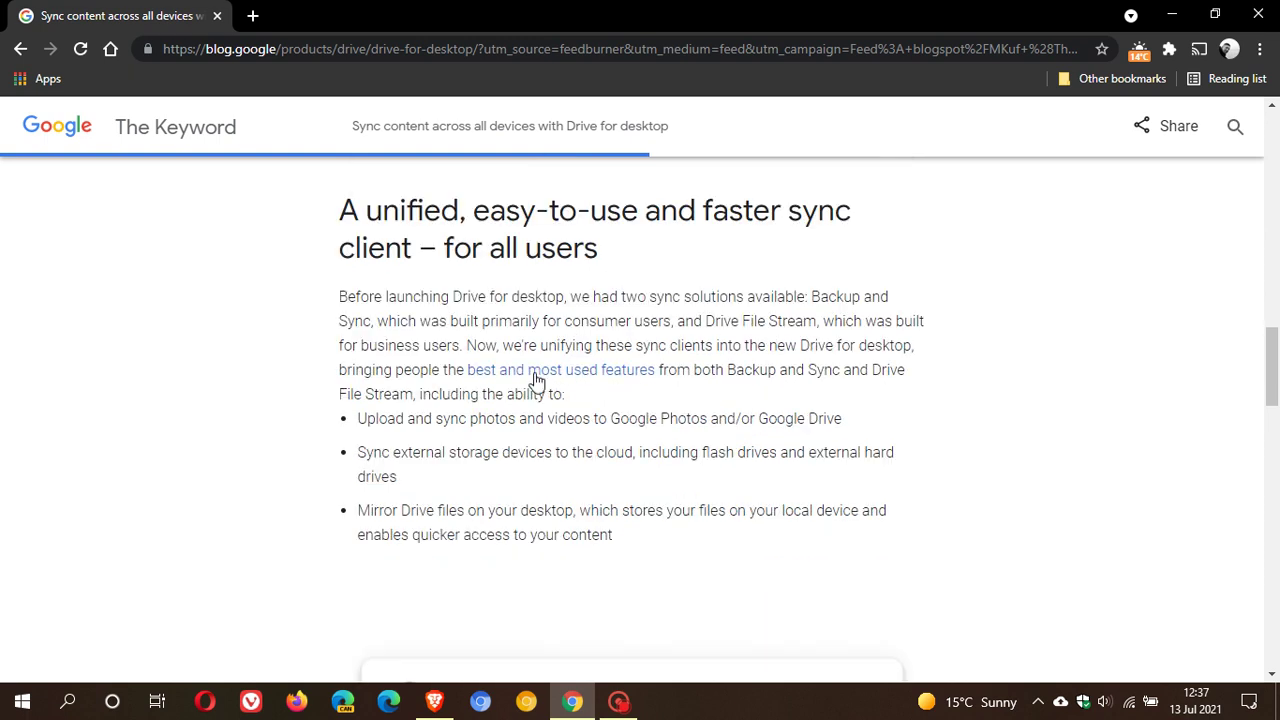
{"action": "left_click_drag", "start_coordinate": [477, 345], "coordinate": [920, 368]}
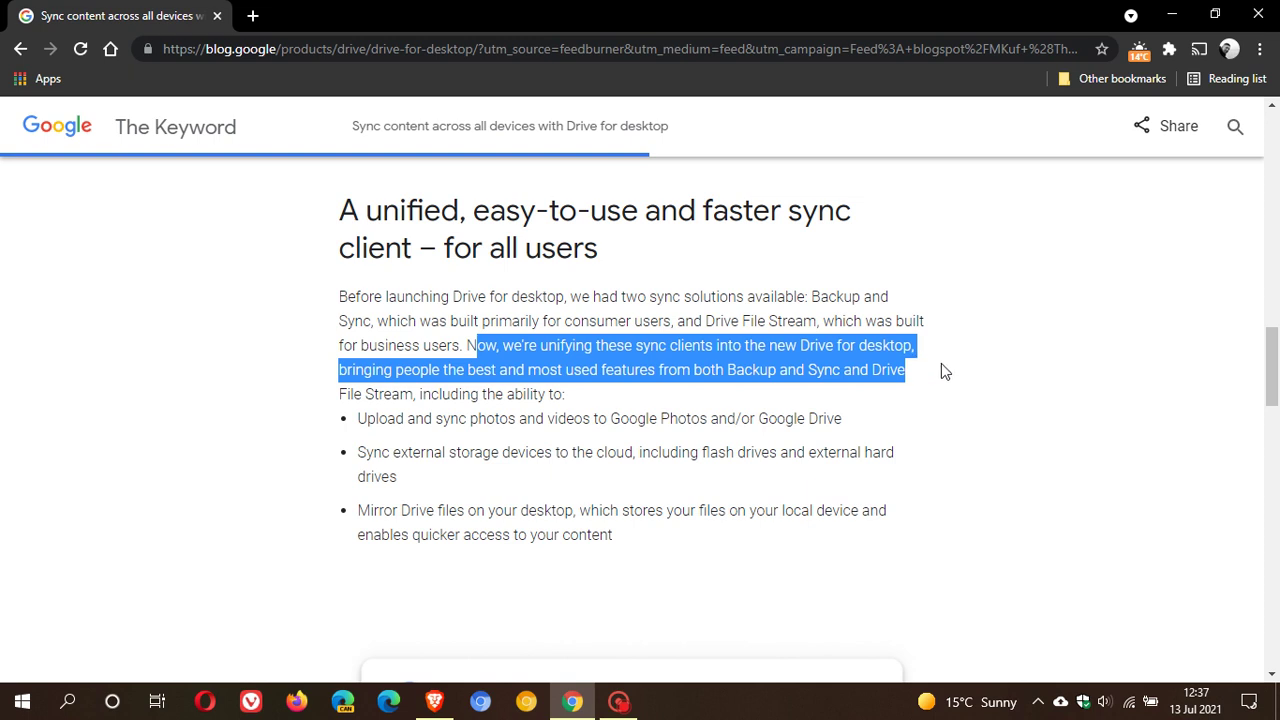
{"action": "left_click_drag", "start_coordinate": [943, 364], "coordinate": [911, 390]}
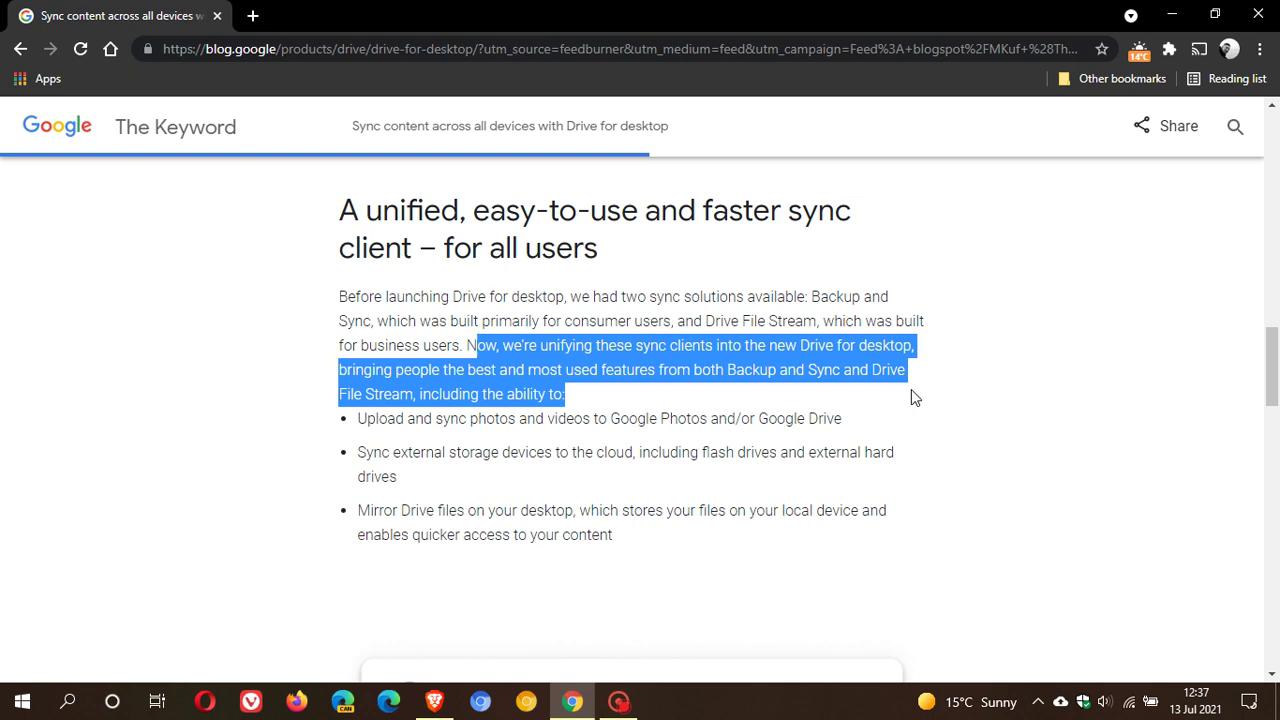
{"action": "left_click_drag", "start_coordinate": [911, 410], "coordinate": [909, 424]}
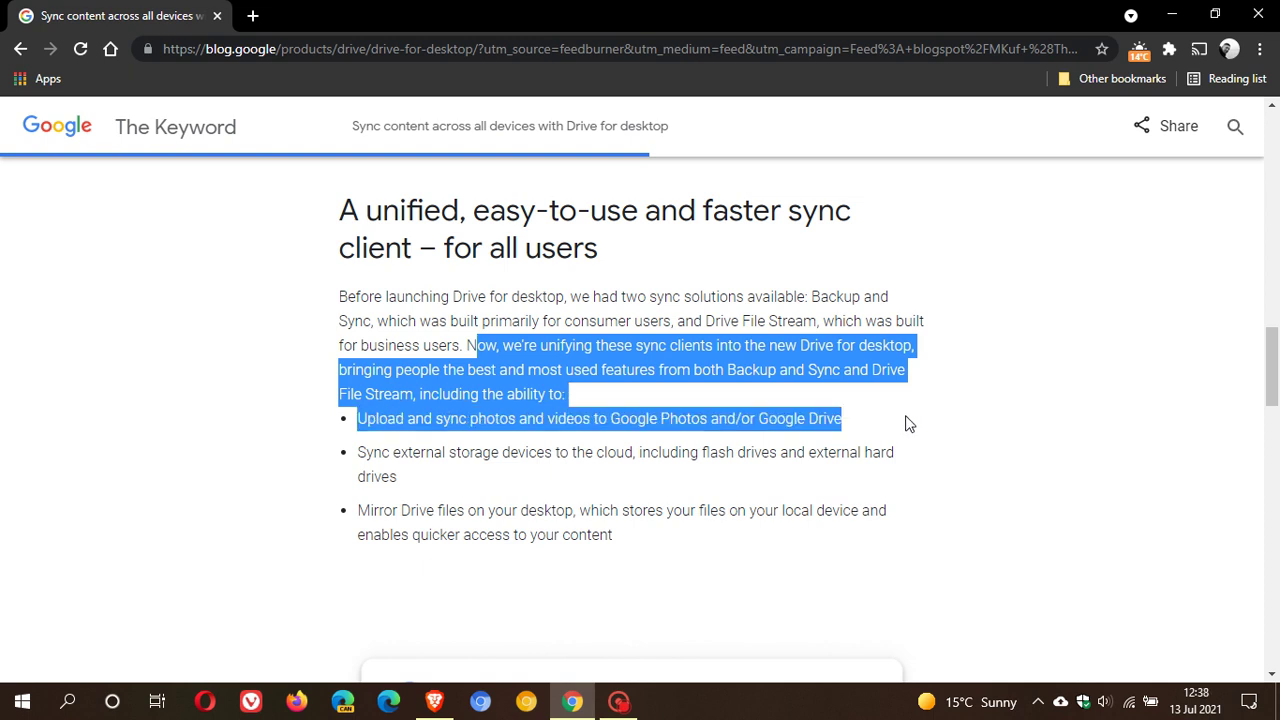
{"action": "left_click_drag", "start_coordinate": [908, 423], "coordinate": [911, 459]}
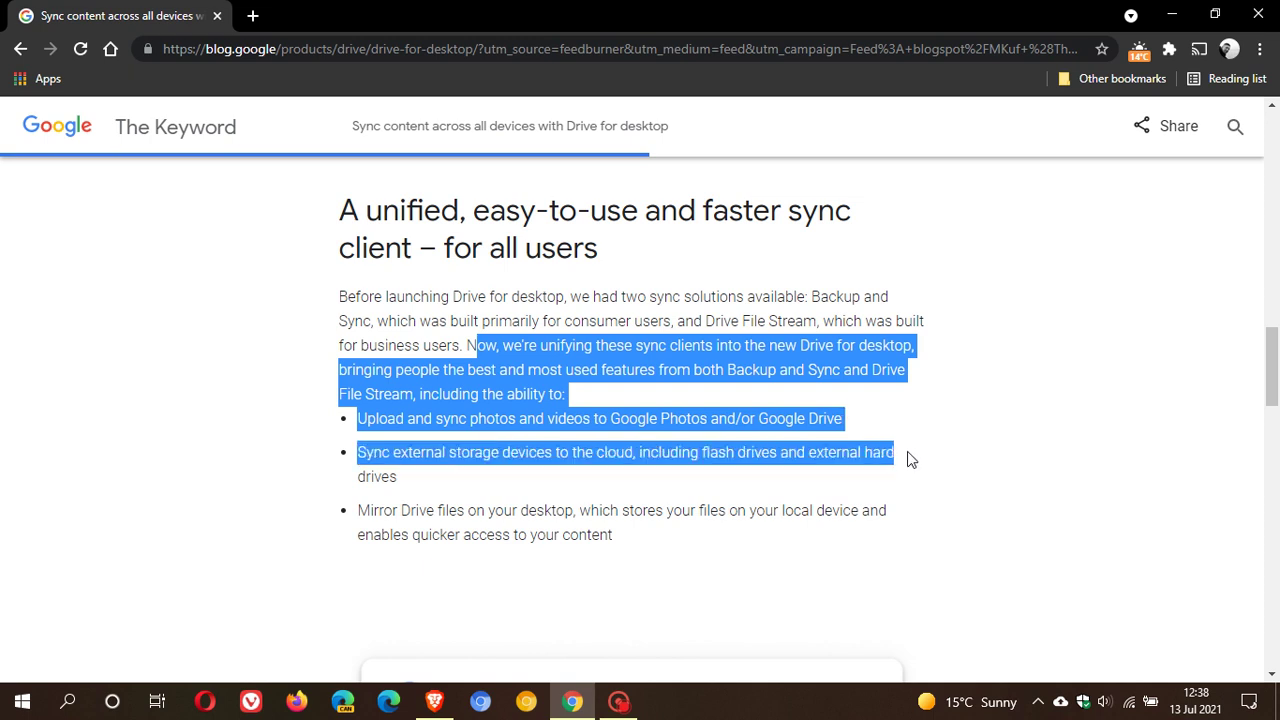
{"action": "left_click_drag", "start_coordinate": [910, 459], "coordinate": [905, 548]}
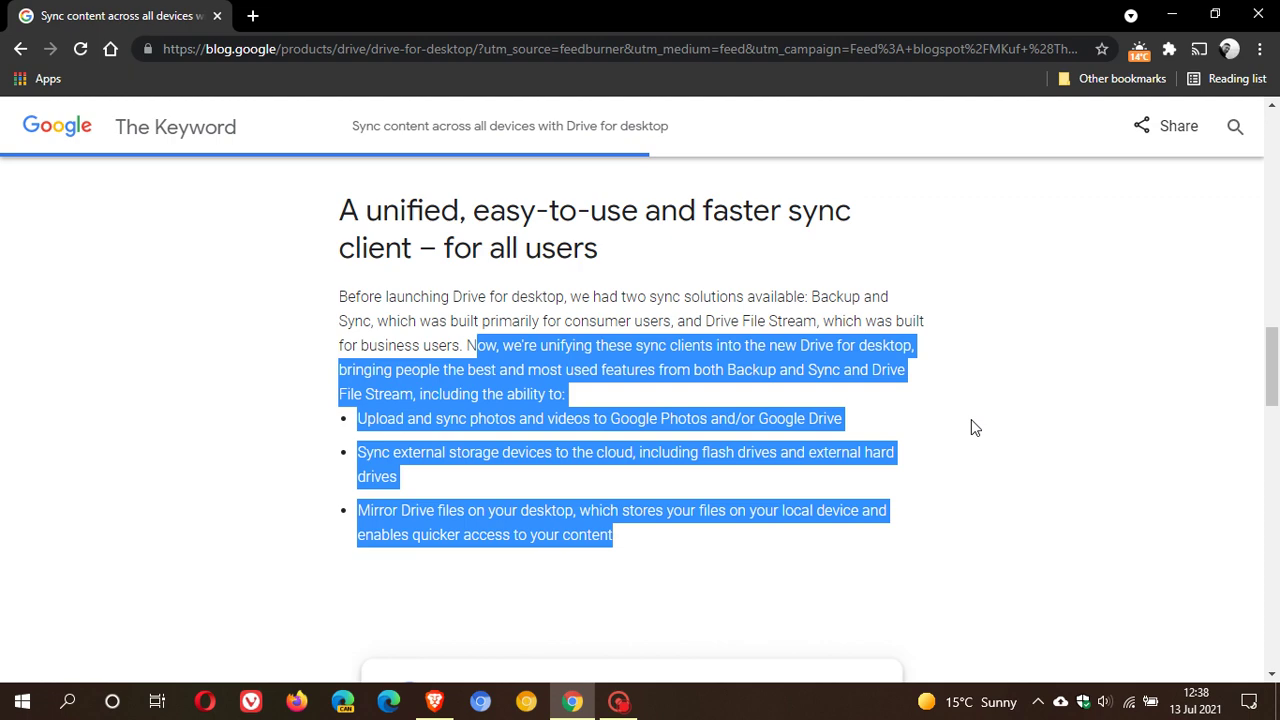
Highlight the transition passage to 'continue syncing their files.', then minimize Chrome and close Preferences.
{"action": "scroll", "coordinate": [970, 421], "scroll_direction": "down", "scroll_amount": 4}
{"action": "scroll", "coordinate": [969, 423], "scroll_direction": "down", "scroll_amount": 4}
{"action": "scroll", "coordinate": [969, 423], "scroll_direction": "down", "scroll_amount": 4}
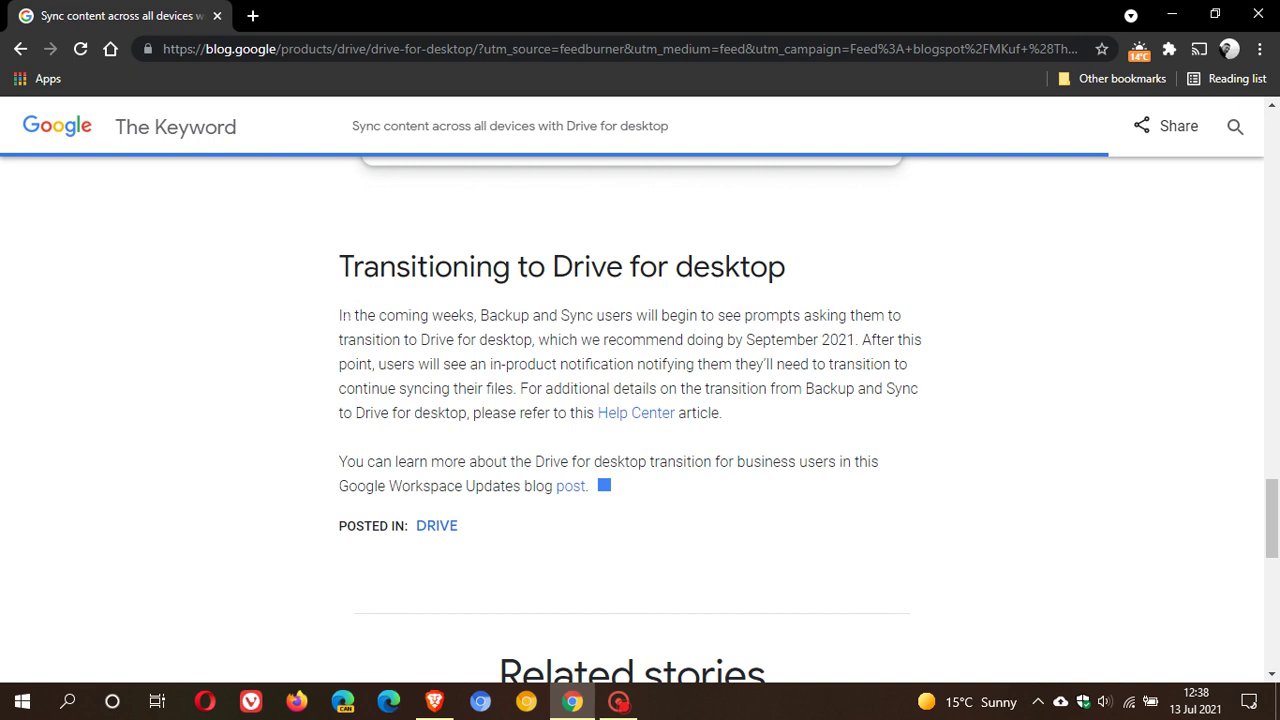
{"action": "left_click_drag", "start_coordinate": [339, 315], "coordinate": [514, 315]}
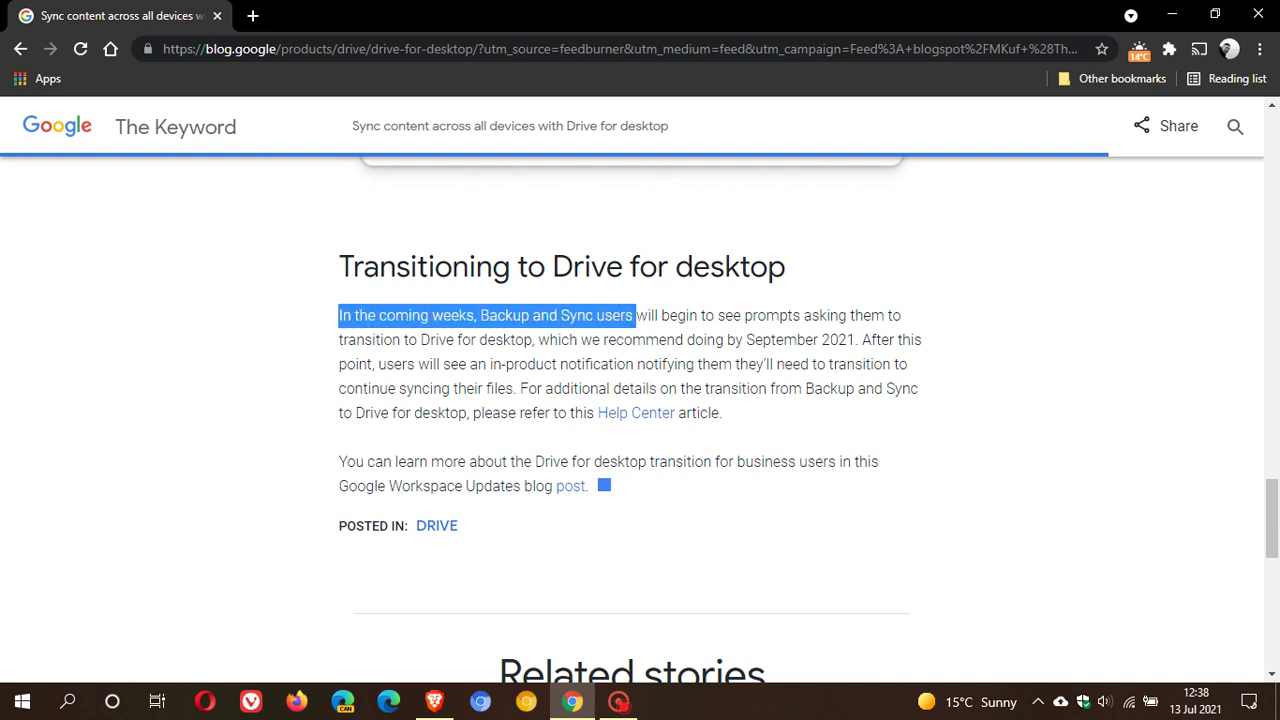
{"action": "left_click_drag", "start_coordinate": [635, 315], "coordinate": [910, 340]}
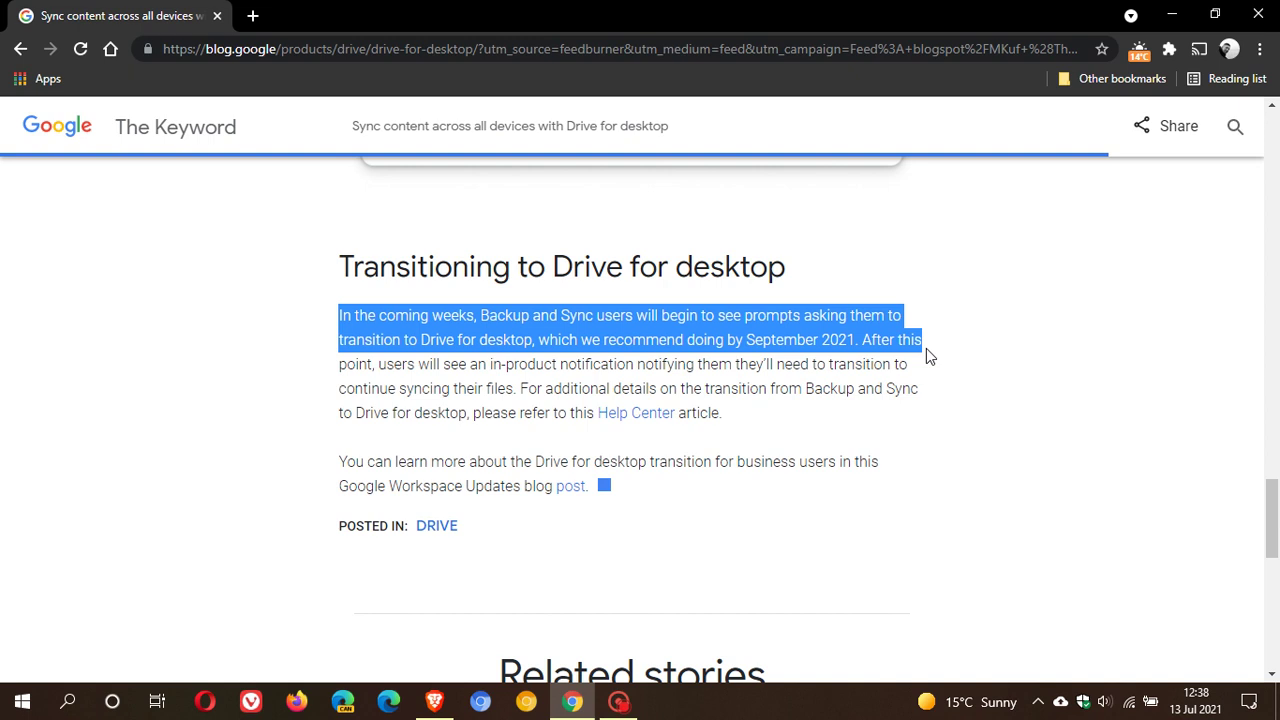
{"action": "left_click_drag", "start_coordinate": [926, 348], "coordinate": [929, 370]}
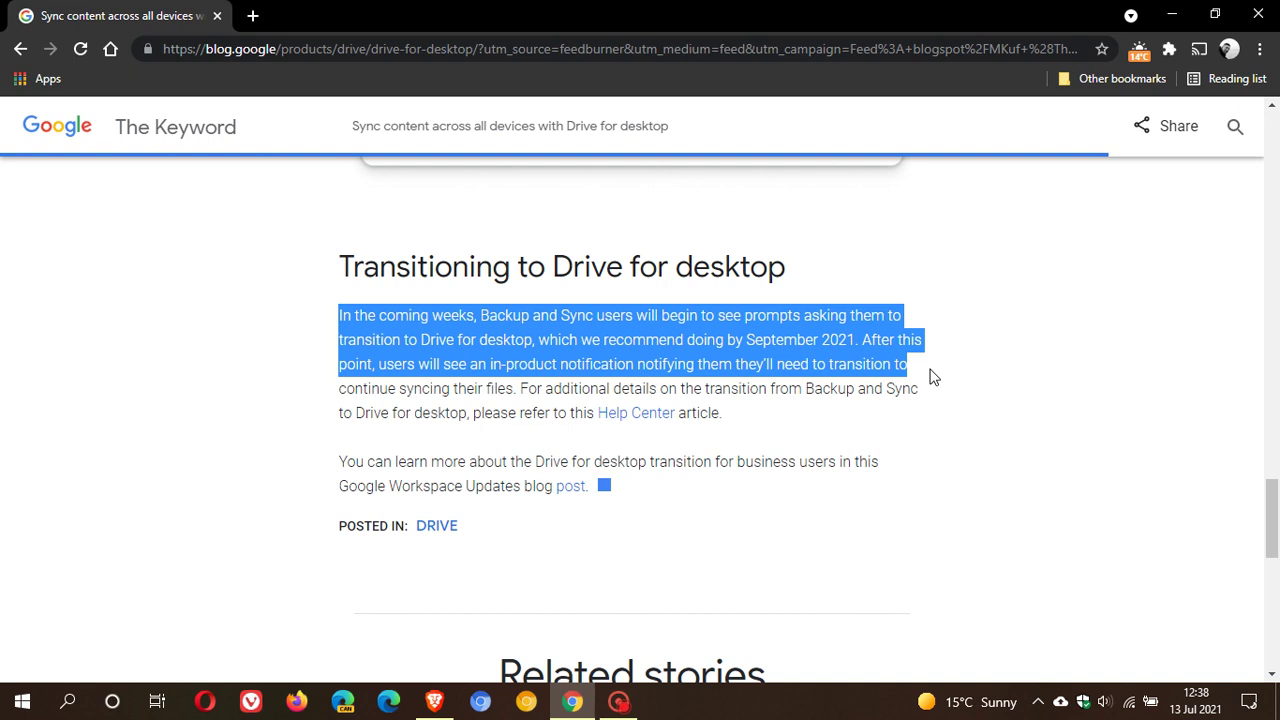
{"action": "left_click_drag", "start_coordinate": [933, 376], "coordinate": [526, 390]}
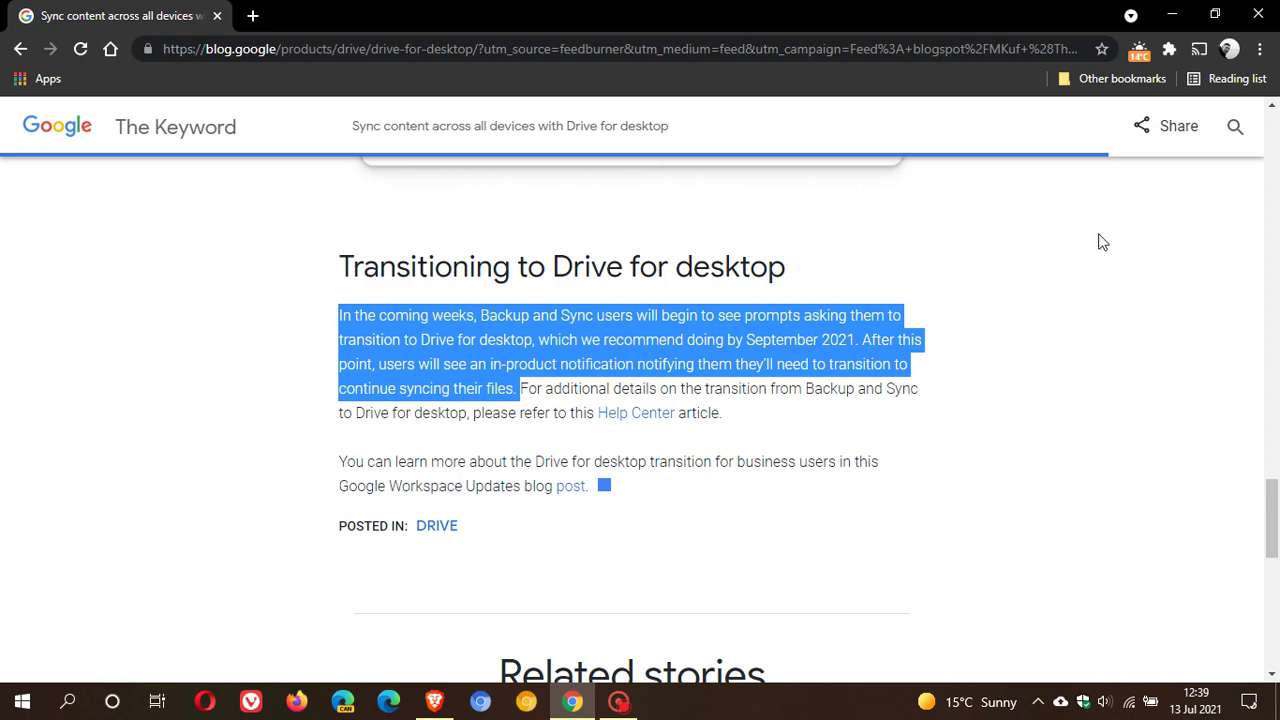
{"action": "left_click", "coordinate": [1173, 14]}
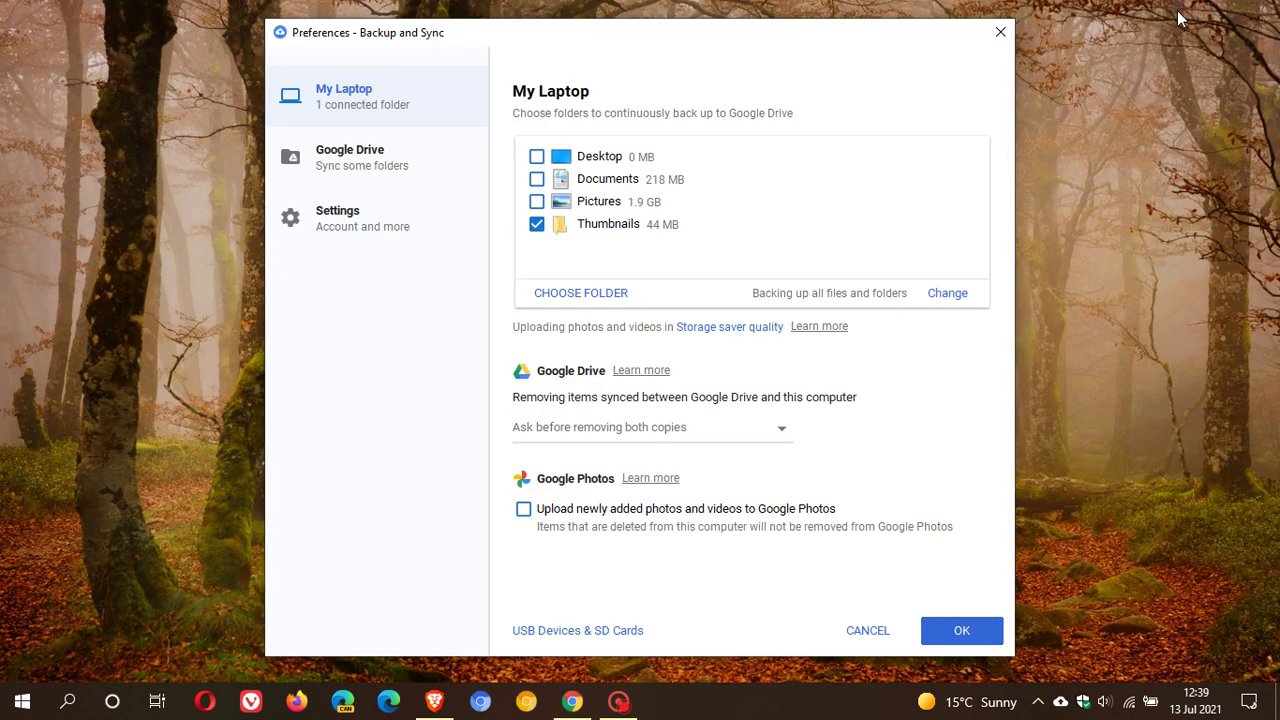
{"action": "left_click", "coordinate": [1000, 32]}
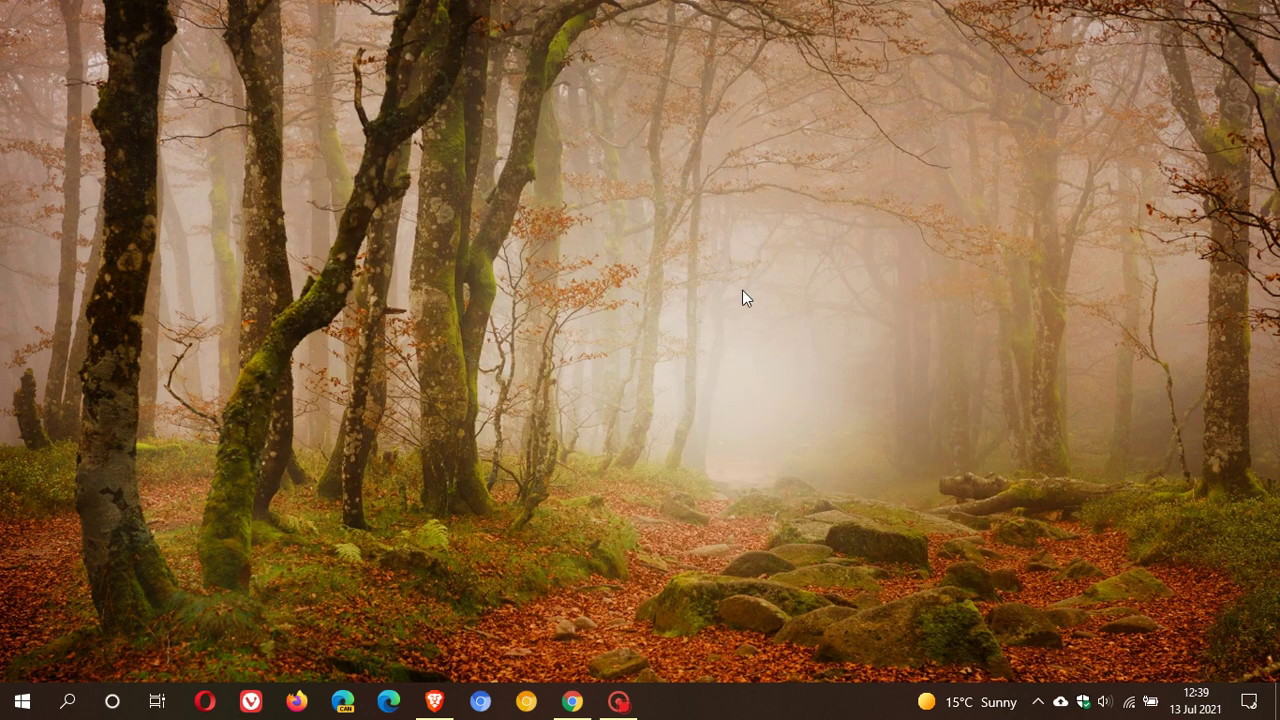